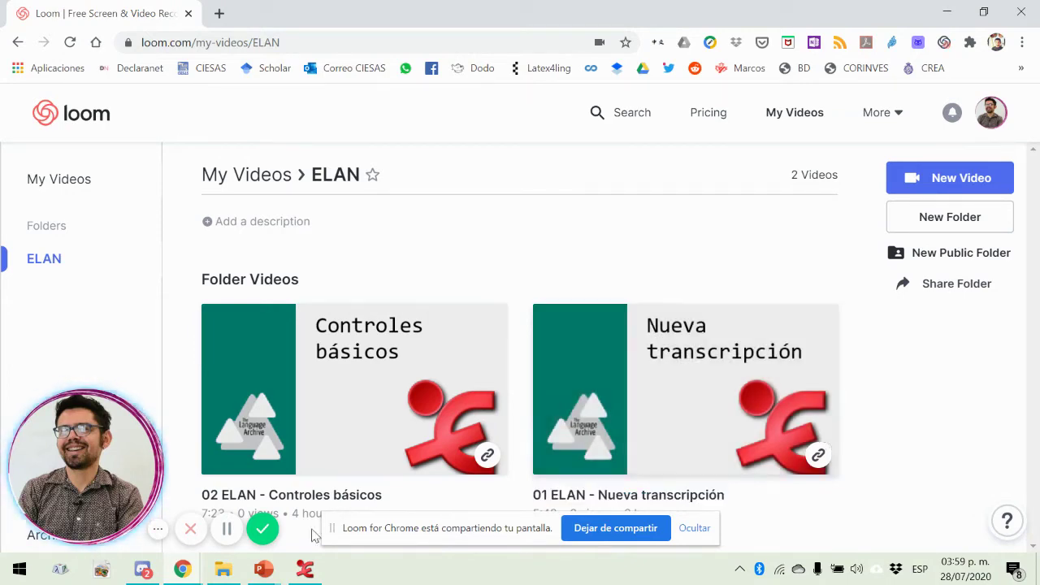
- Switch to the ELAN window with the 20100712ACPM-SM.eaf transcription and maximize it
{"action": "left_click", "coordinate": [308, 571]}
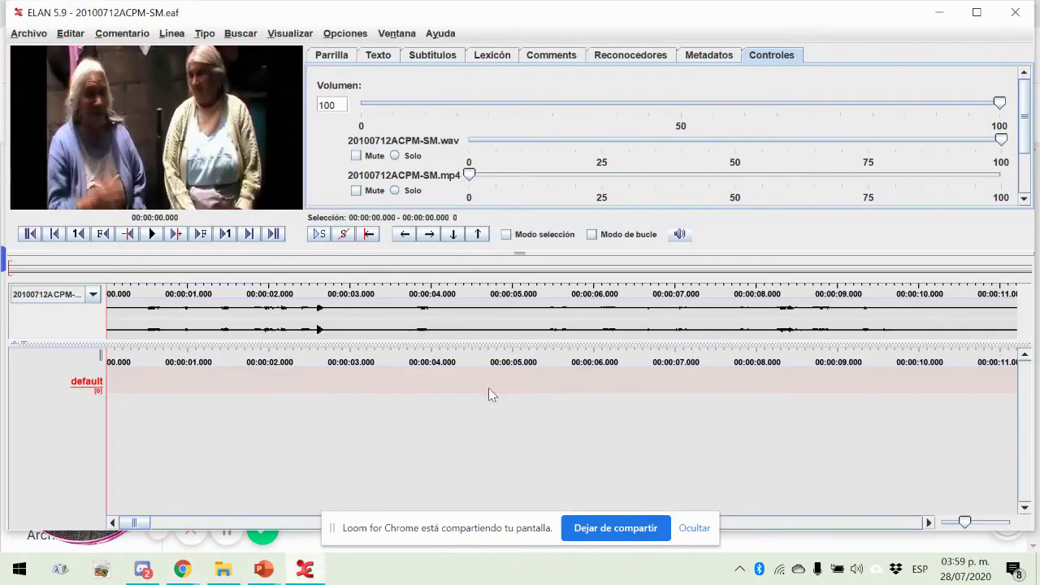
{"action": "left_click", "coordinate": [977, 13]}
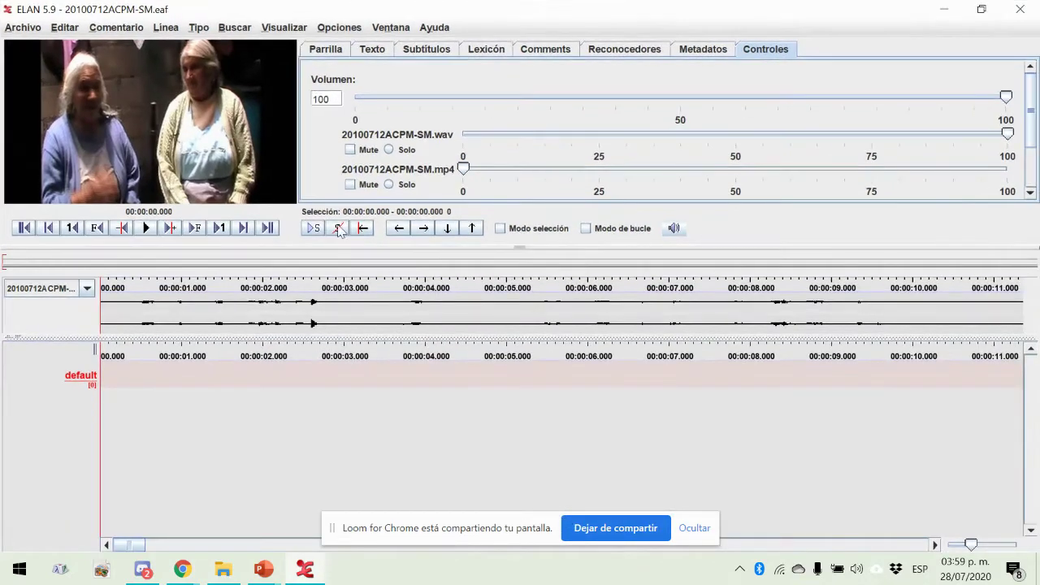
{"action": "mouse_move", "coordinate": [33, 353]}
- Add a new linguistic type named transcripción with the stereotype None
{"action": "left_click", "coordinate": [200, 27]}
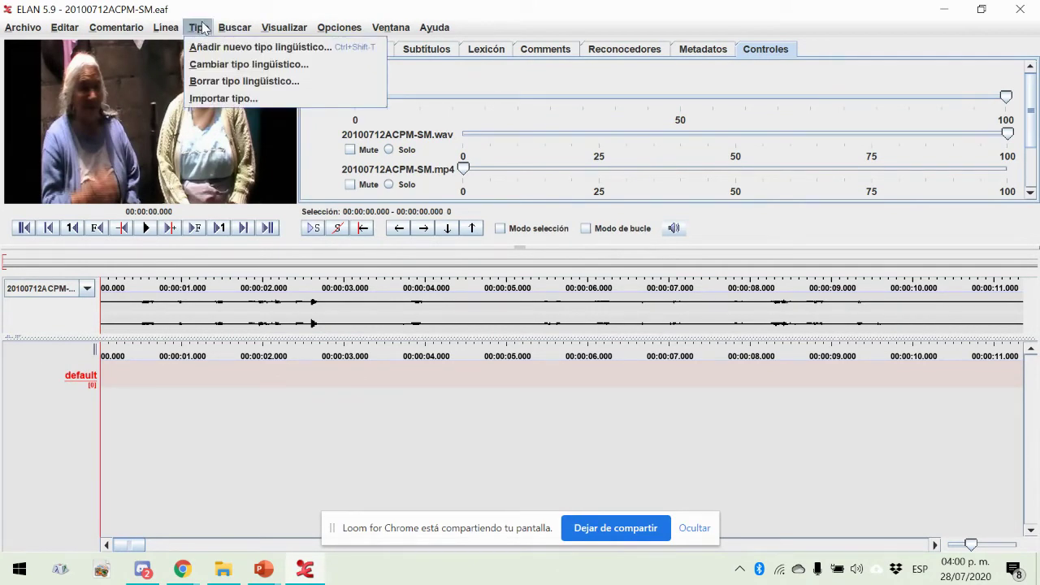
{"action": "left_click", "coordinate": [244, 48]}
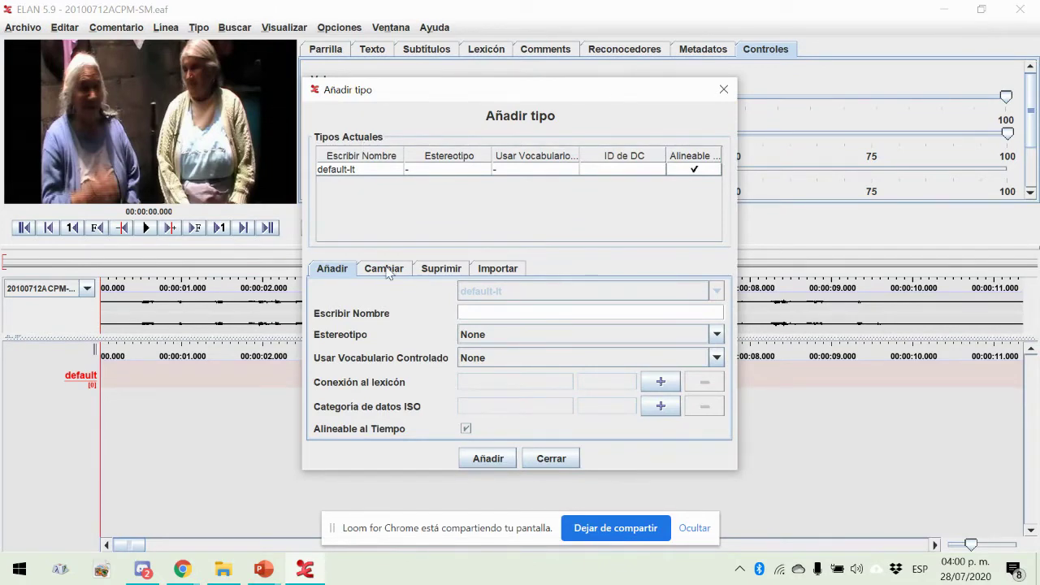
{"action": "left_click", "coordinate": [379, 169]}
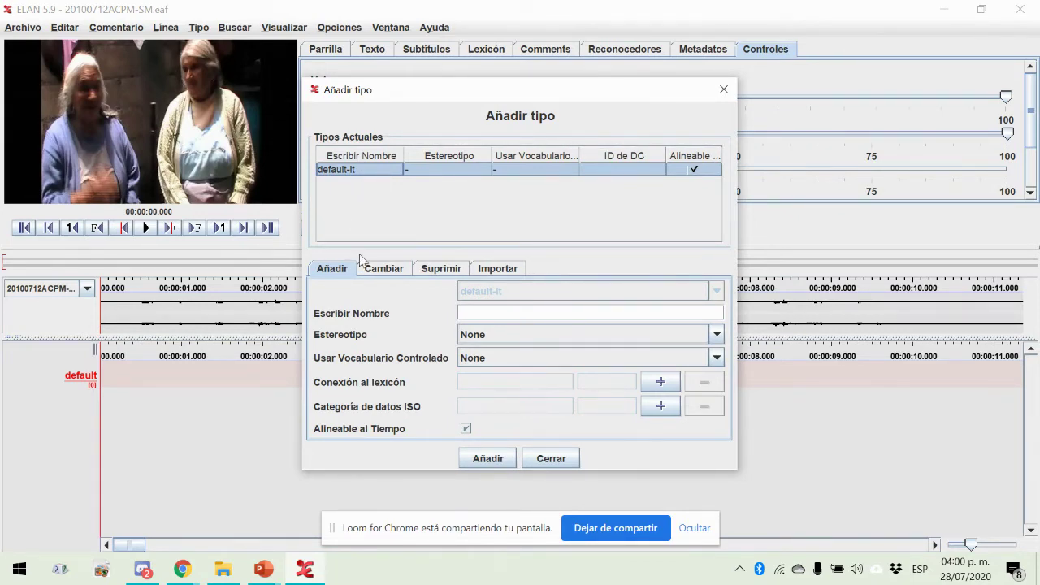
{"action": "left_click", "coordinate": [515, 311]}
{"action": "type", "text": "trans"}
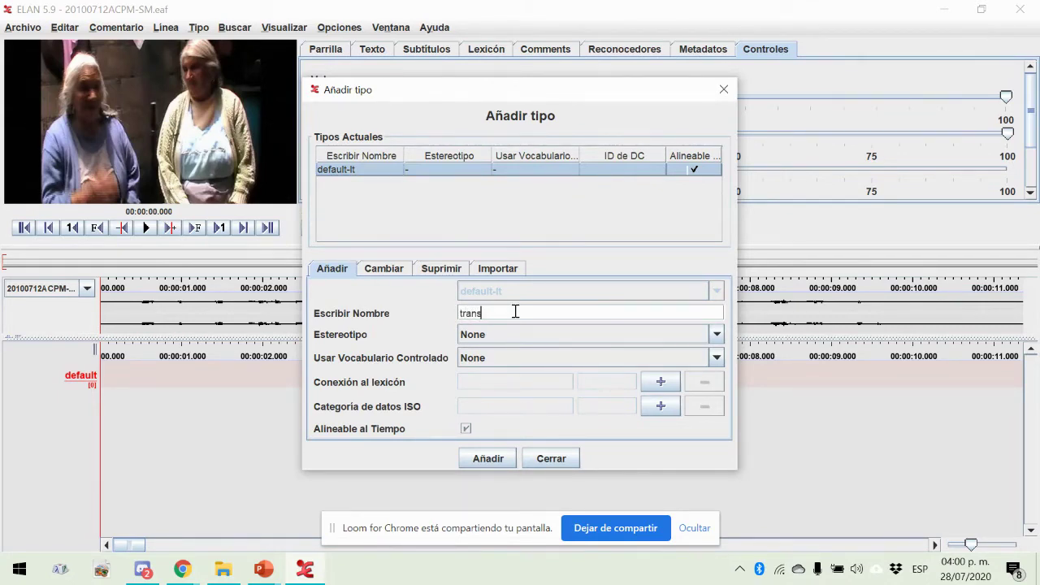
{"action": "type", "text": "cripción"}
{"action": "left_click", "coordinate": [491, 458]}
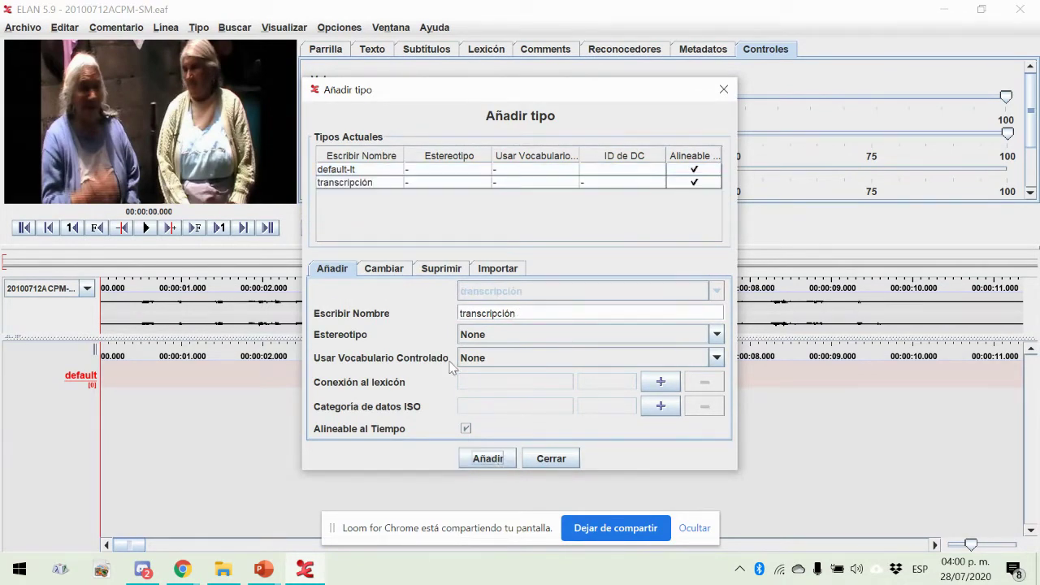
- Add a second linguistic type named traducción with the Symbolic Association stereotype
{"action": "left_click", "coordinate": [372, 185]}
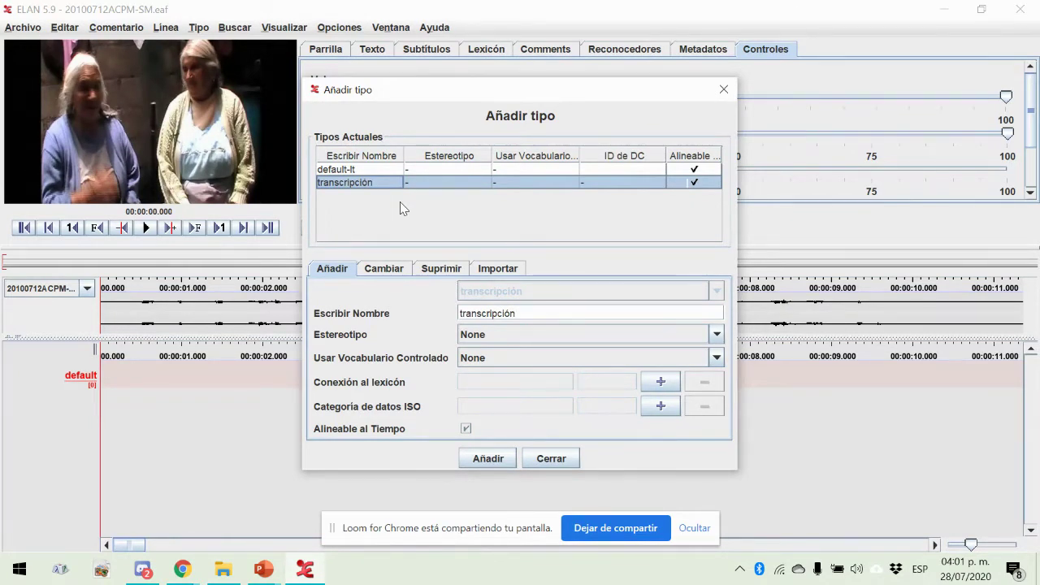
{"action": "left_click_drag", "start_coordinate": [539, 312], "coordinate": [443, 307]}
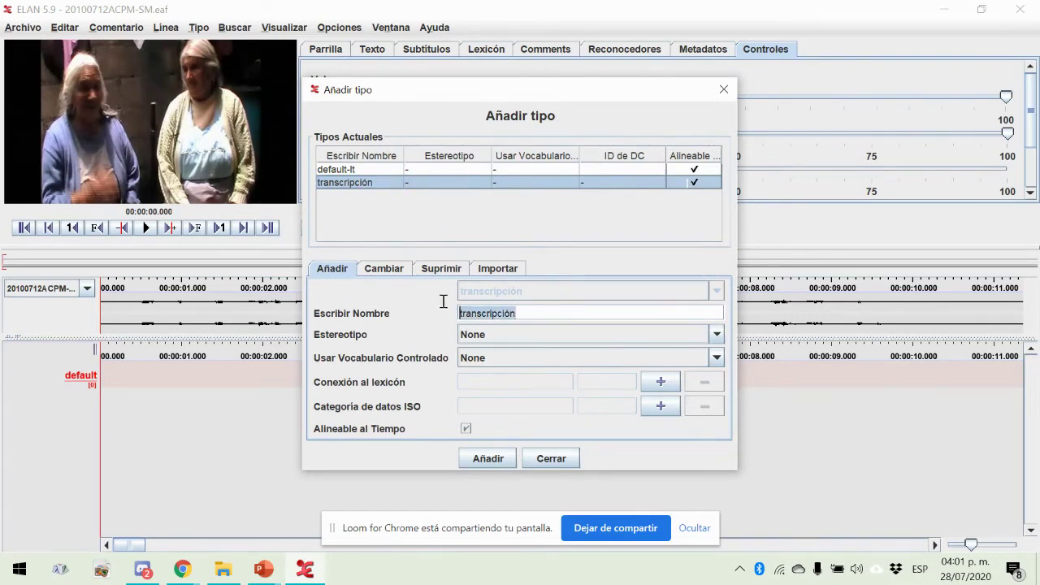
{"action": "key", "text": "BackSpace"}
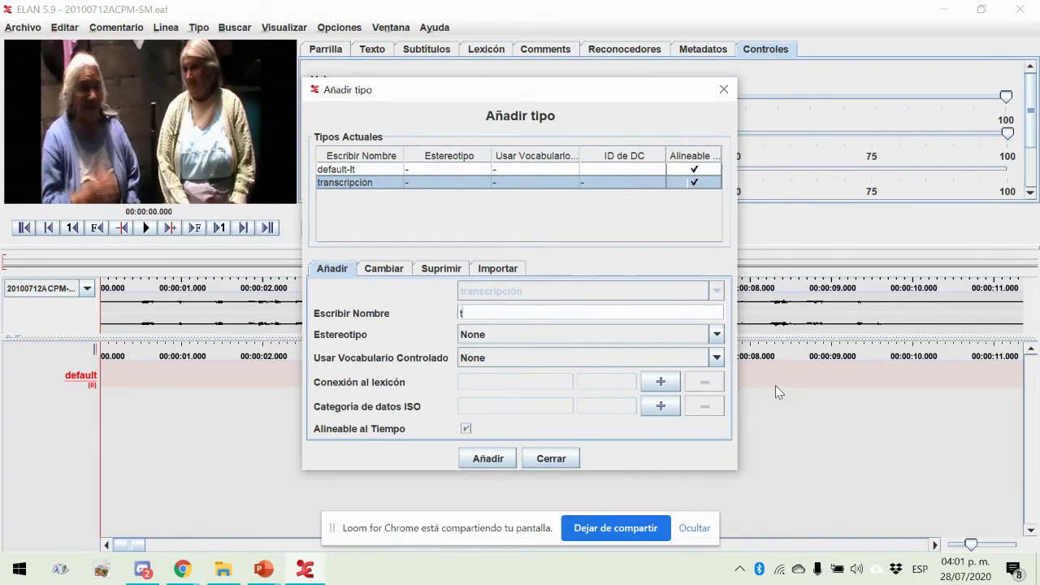
{"action": "type", "text": "traducción"}
{"action": "left_click", "coordinate": [651, 333]}
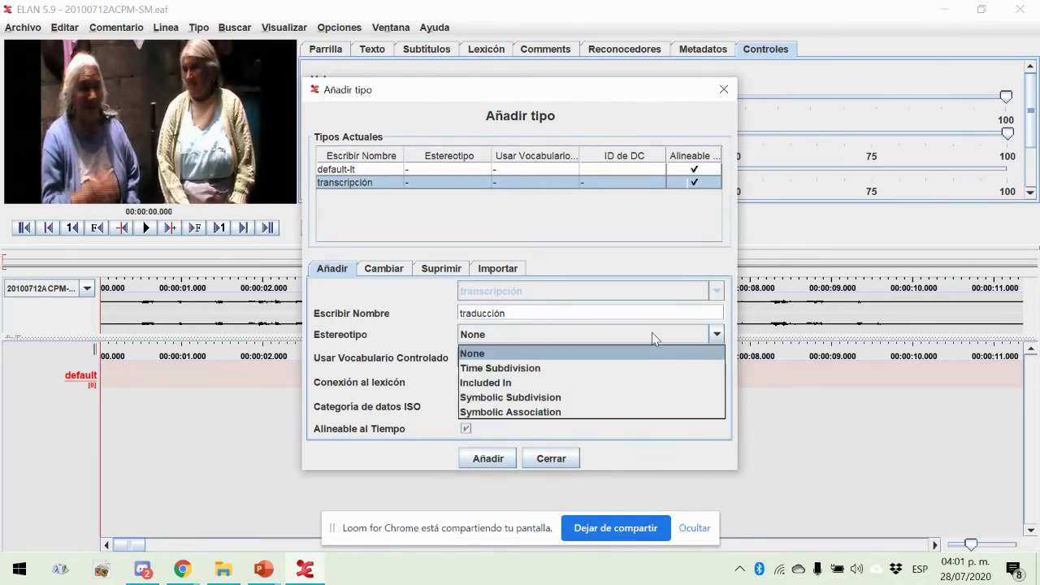
{"action": "left_click", "coordinate": [502, 412]}
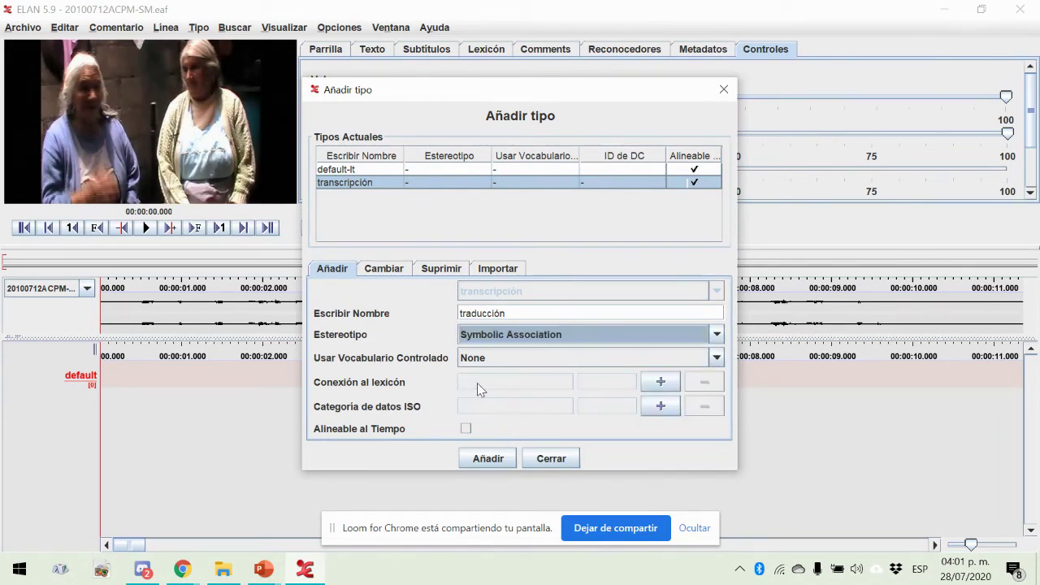
{"action": "left_click", "coordinate": [495, 460]}
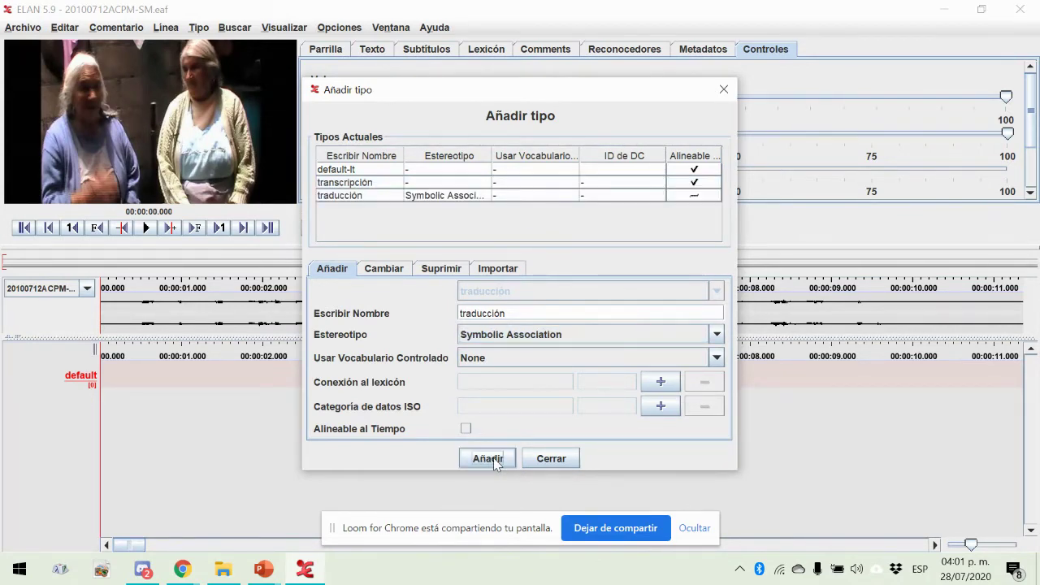
- Add a third linguistic type named notas with the Symbolic Association stereotype, and close the type dialog
{"action": "left_click", "coordinate": [368, 200]}
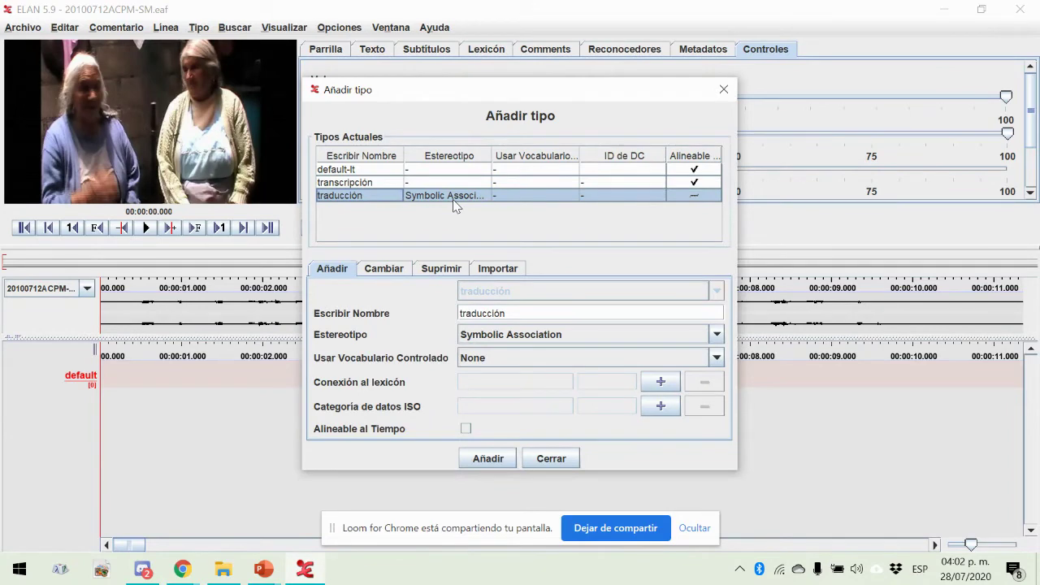
{"action": "left_click_drag", "start_coordinate": [524, 313], "coordinate": [434, 314]}
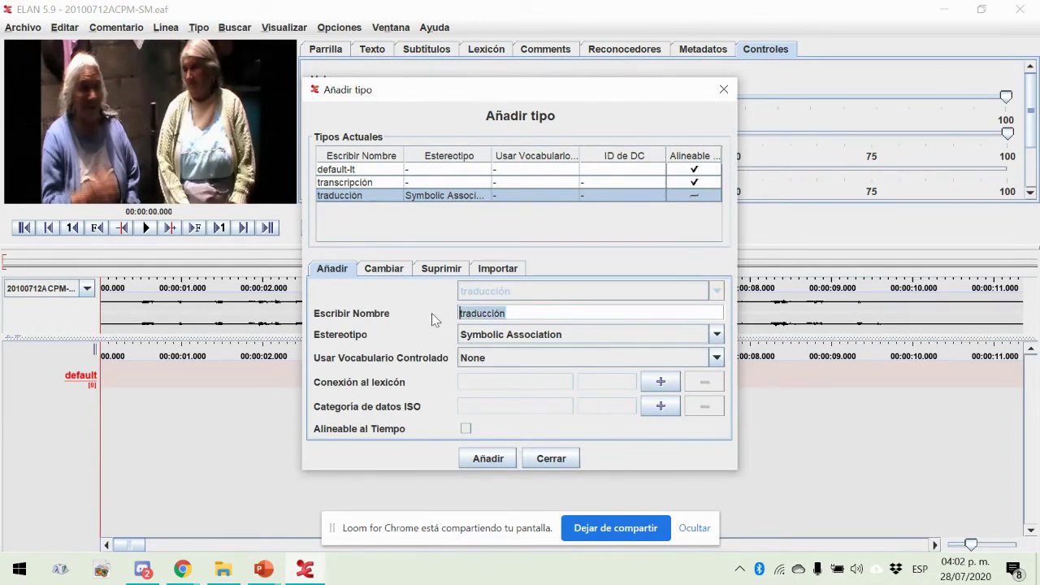
{"action": "type", "text": "notas"}
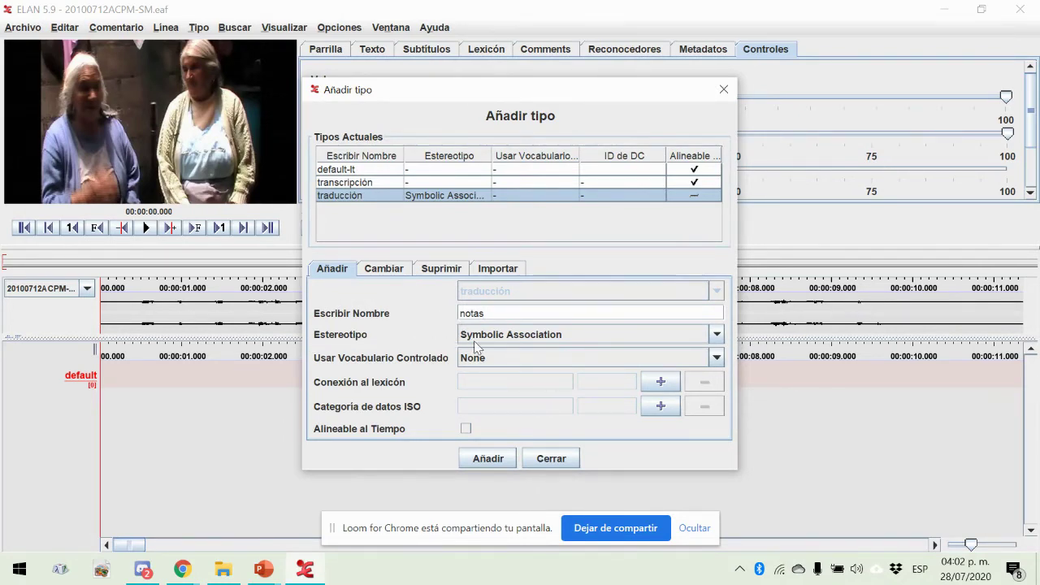
{"action": "left_click", "coordinate": [491, 463]}
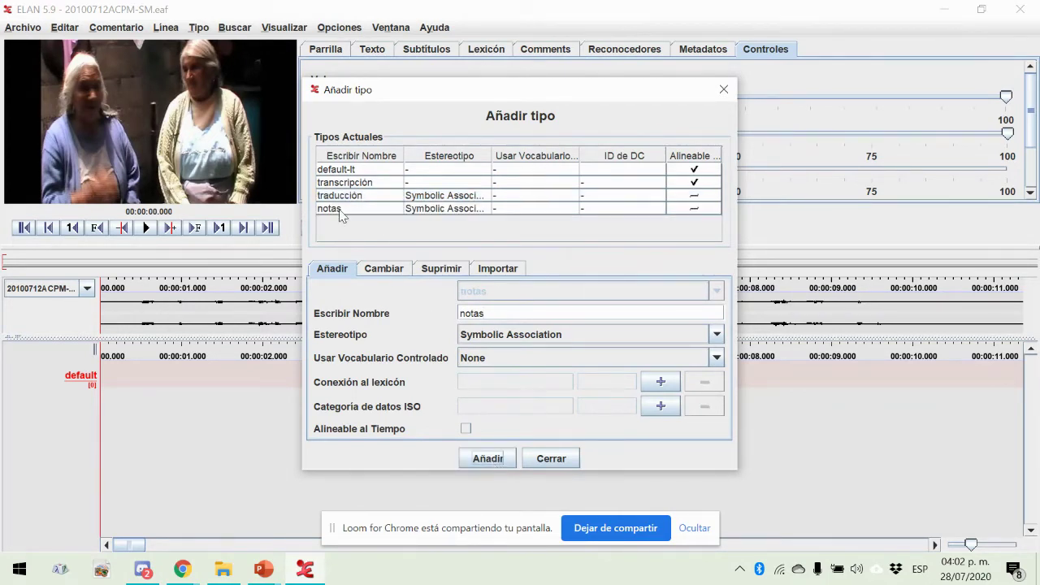
{"action": "left_click", "coordinate": [339, 216]}
{"action": "left_click", "coordinate": [351, 196]}
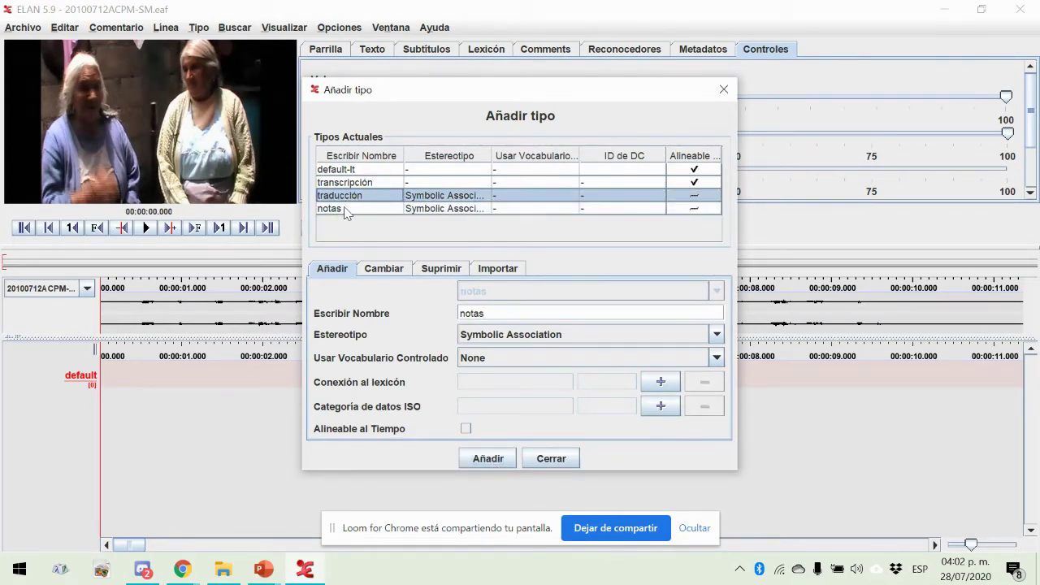
{"action": "left_click", "coordinate": [344, 208]}
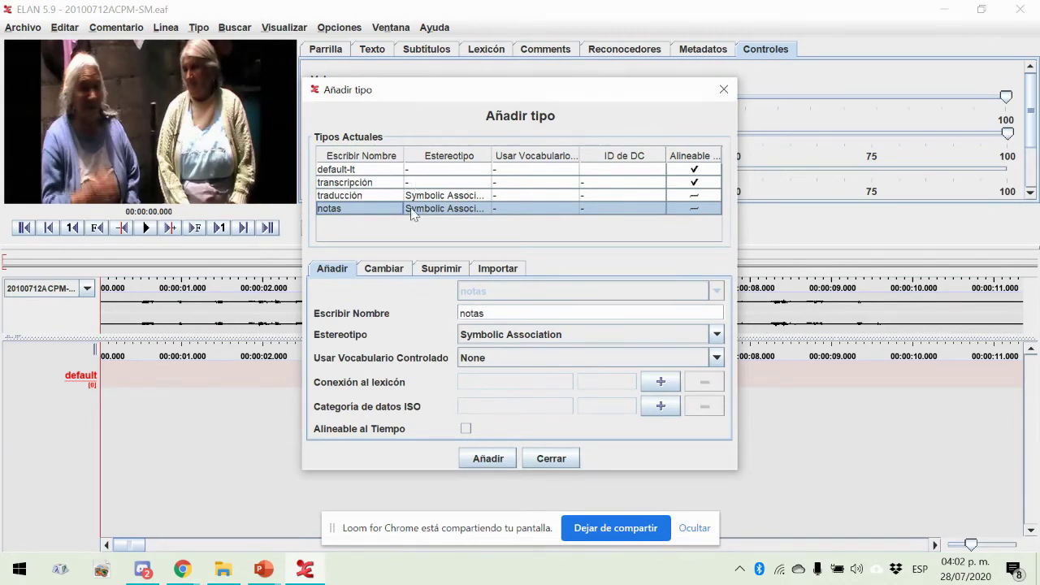
{"action": "left_click", "coordinate": [551, 459]}
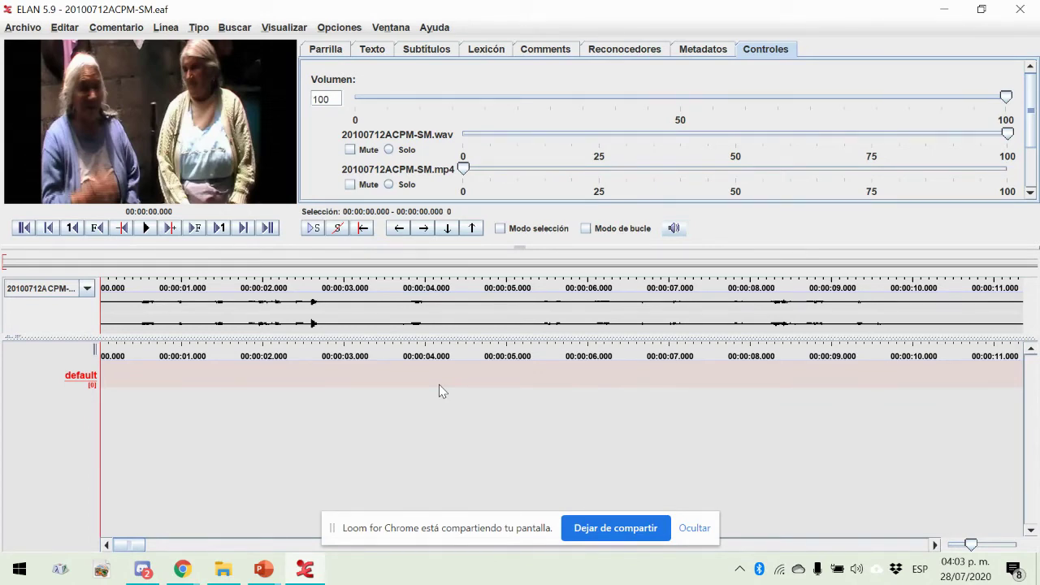
- Start importing linguistic types and pick otra_transcripción.eaf in the 20100712ACPM-SM folder as the source file
{"action": "left_click", "coordinate": [199, 29]}
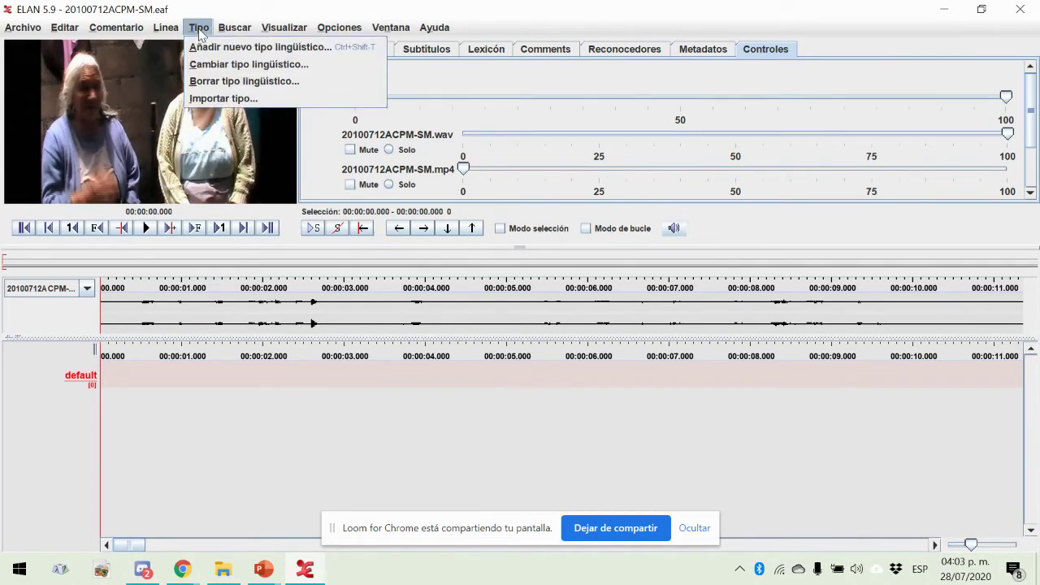
{"action": "left_click", "coordinate": [251, 98]}
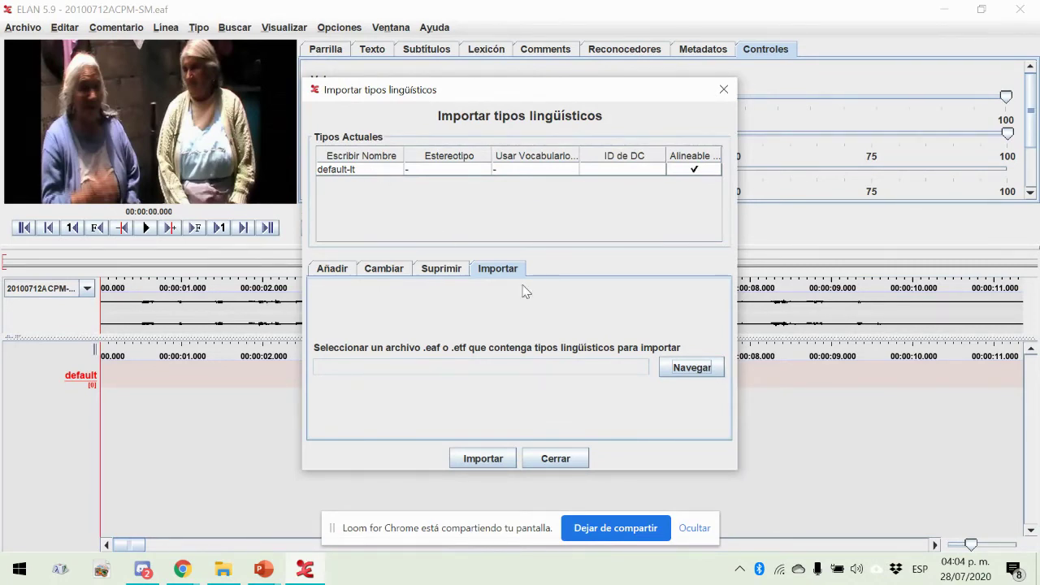
{"action": "left_click", "coordinate": [690, 369]}
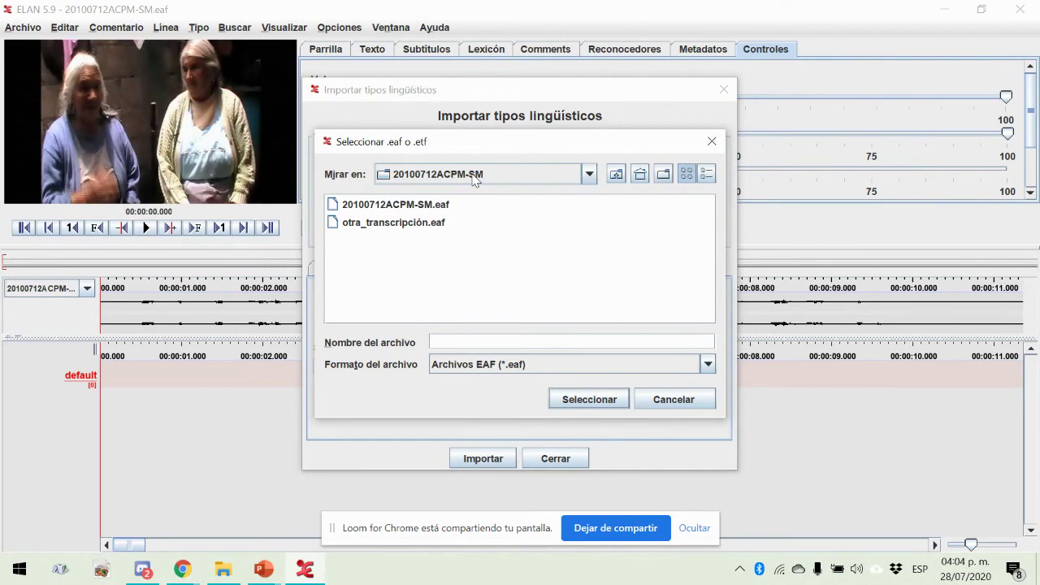
{"action": "left_click", "coordinate": [369, 227]}
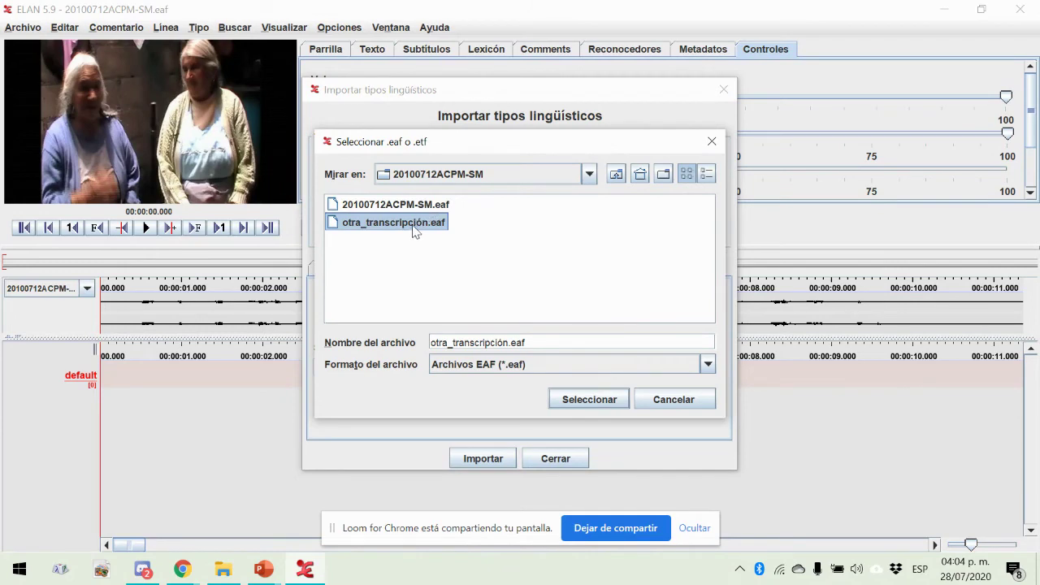
- Look through the folder hierarchy of the file chooser, staying in the 20100712ACPM-SM folder
{"action": "left_click", "coordinate": [590, 174]}
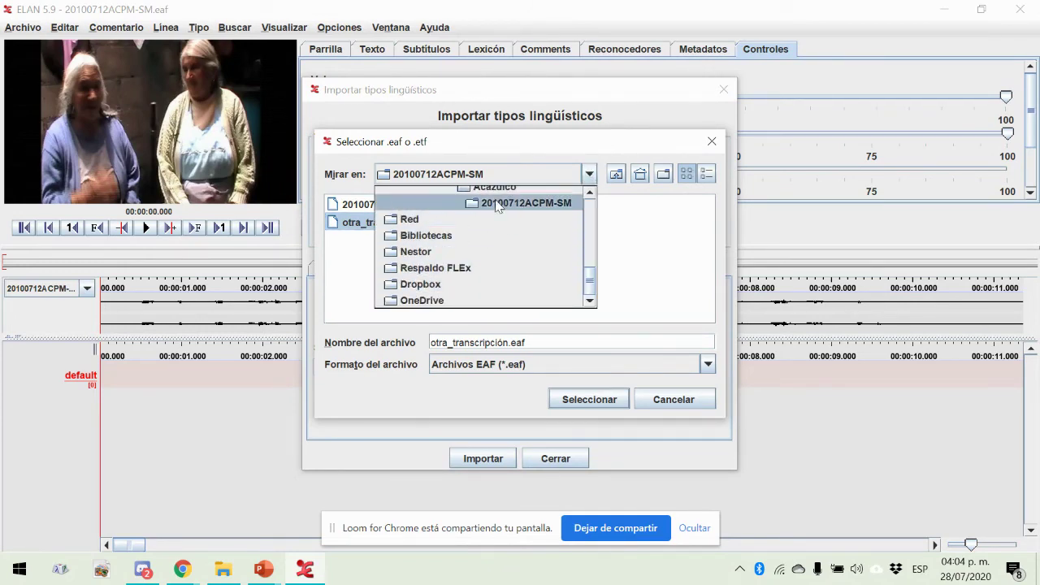
{"action": "left_click", "coordinate": [590, 194]}
{"action": "left_click", "coordinate": [591, 194]}
{"action": "left_click", "coordinate": [590, 194]}
{"action": "left_click", "coordinate": [590, 195]}
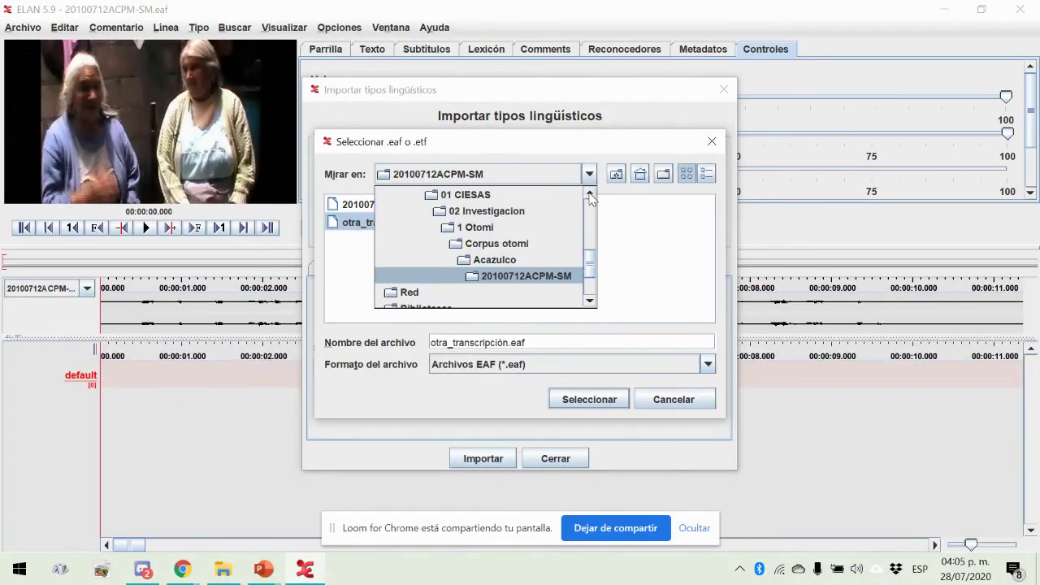
{"action": "left_click", "coordinate": [544, 281]}
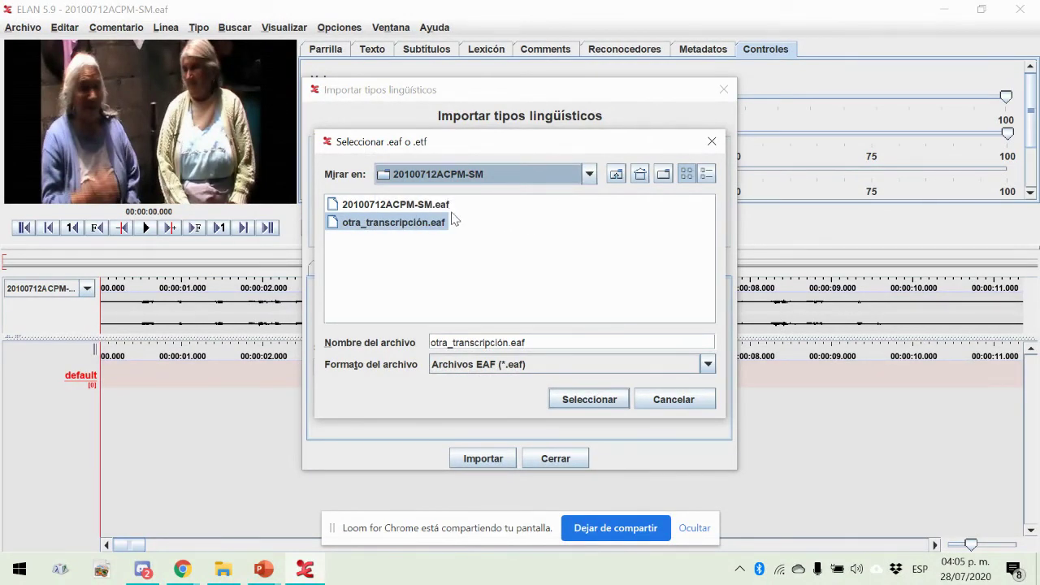
- Confirm otra_transcripción.eaf as the source file and import its linguistic types
{"action": "left_click", "coordinate": [376, 223]}
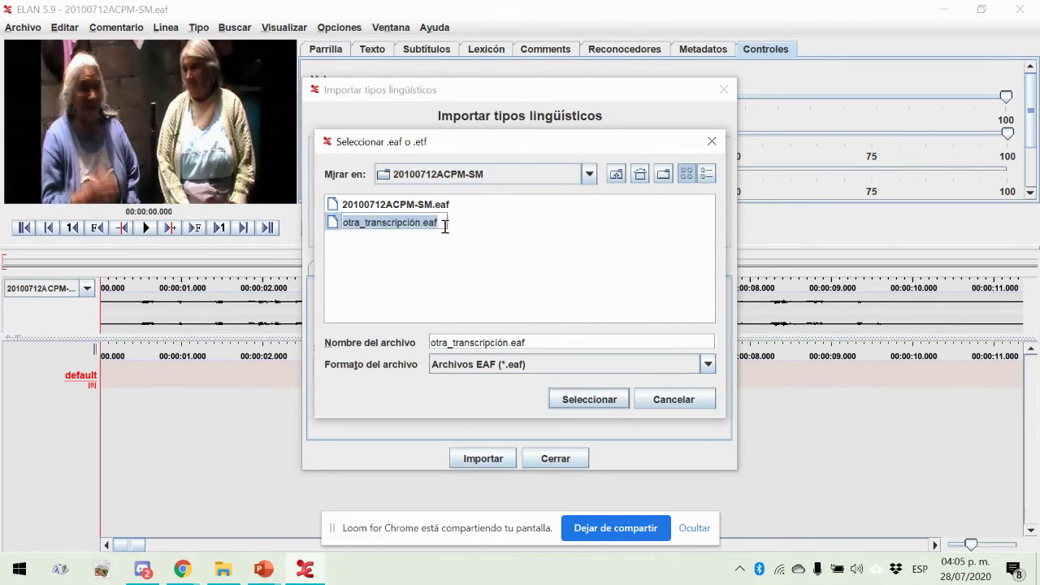
{"action": "left_click", "coordinate": [444, 226]}
{"action": "key", "text": "ctrl+a"}
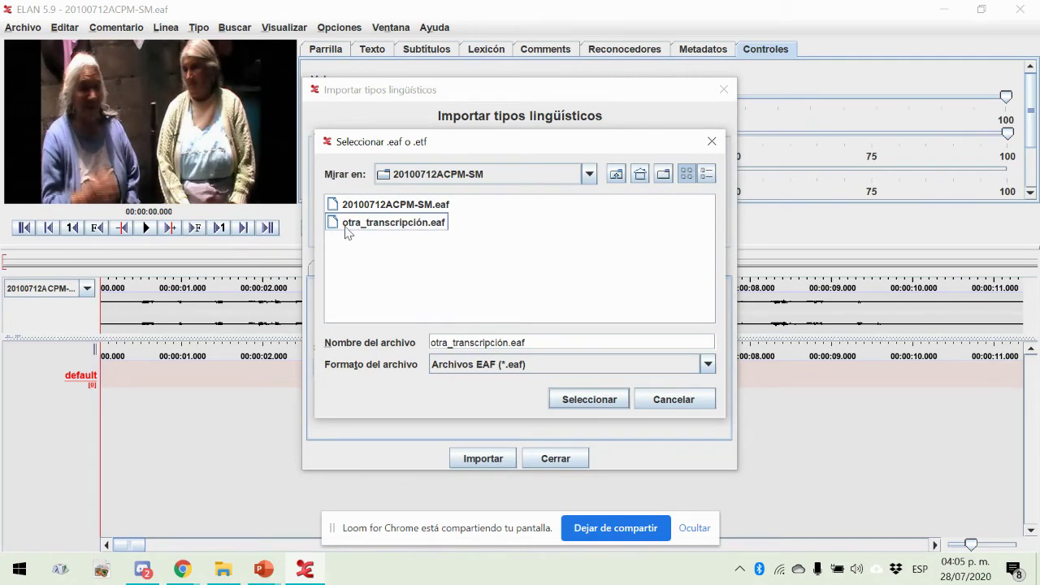
{"action": "left_click", "coordinate": [335, 232]}
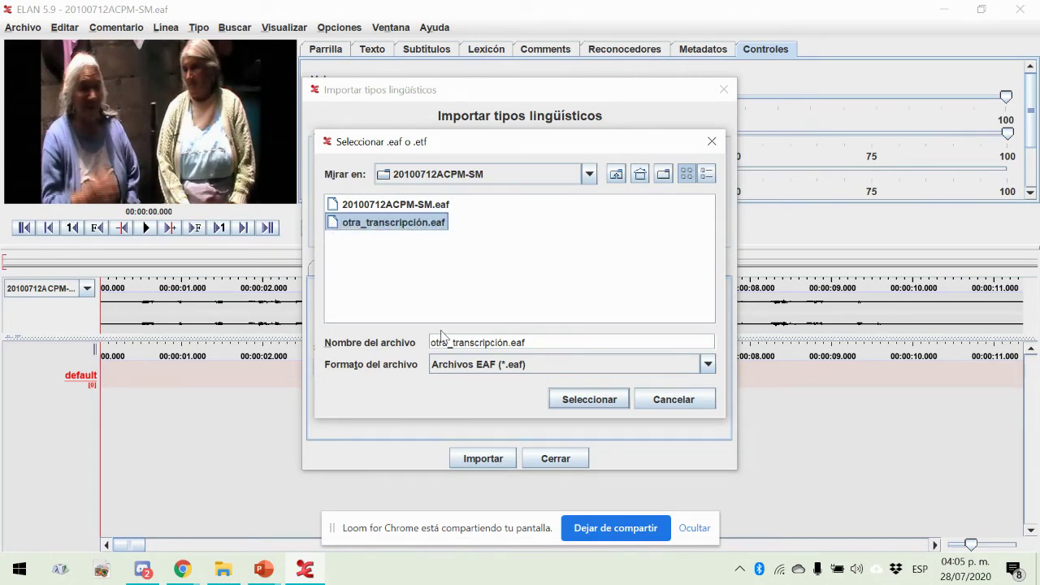
{"action": "left_click", "coordinate": [589, 399]}
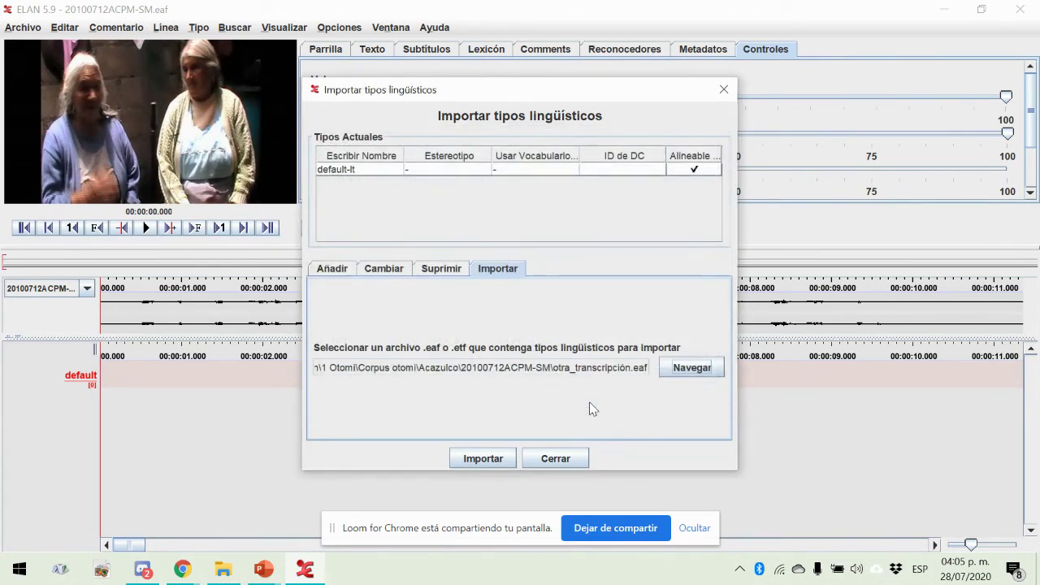
{"action": "left_click", "coordinate": [483, 459]}
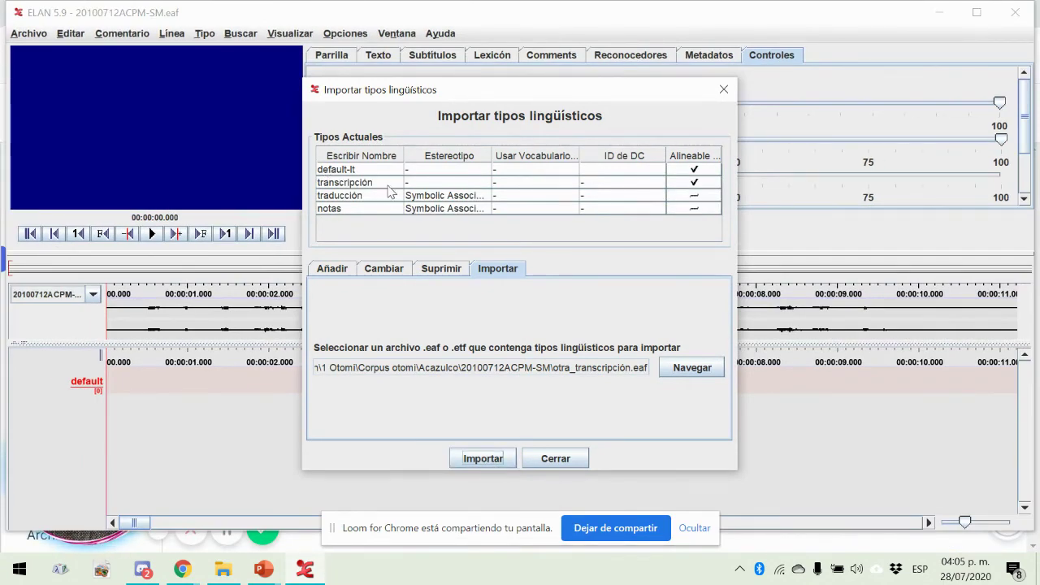
- Review the transcripción, traducción and notas entries in the list of current types
{"action": "left_click", "coordinate": [385, 184]}
{"action": "left_click", "coordinate": [375, 198]}
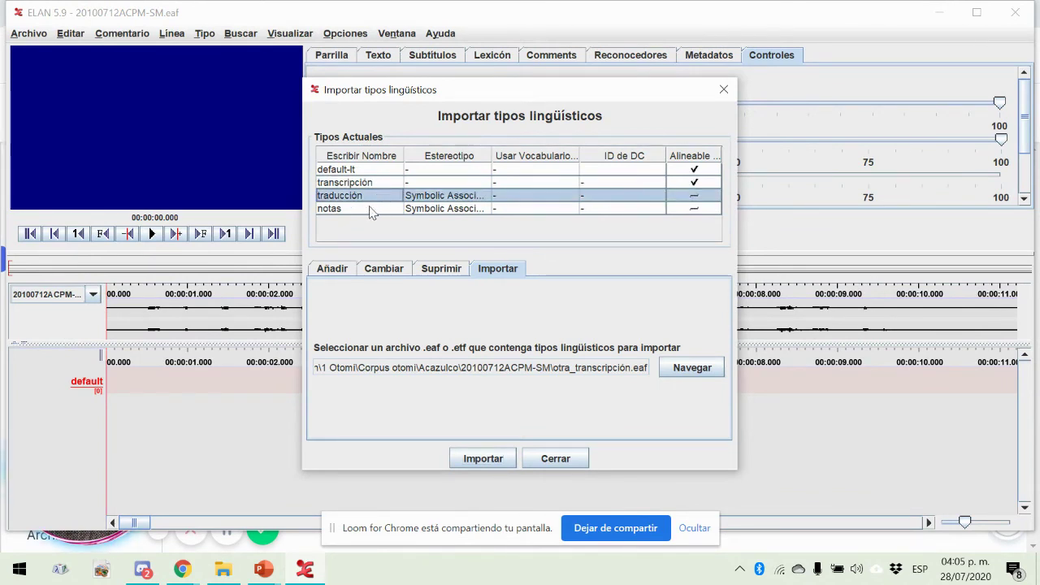
{"action": "left_click", "coordinate": [371, 210]}
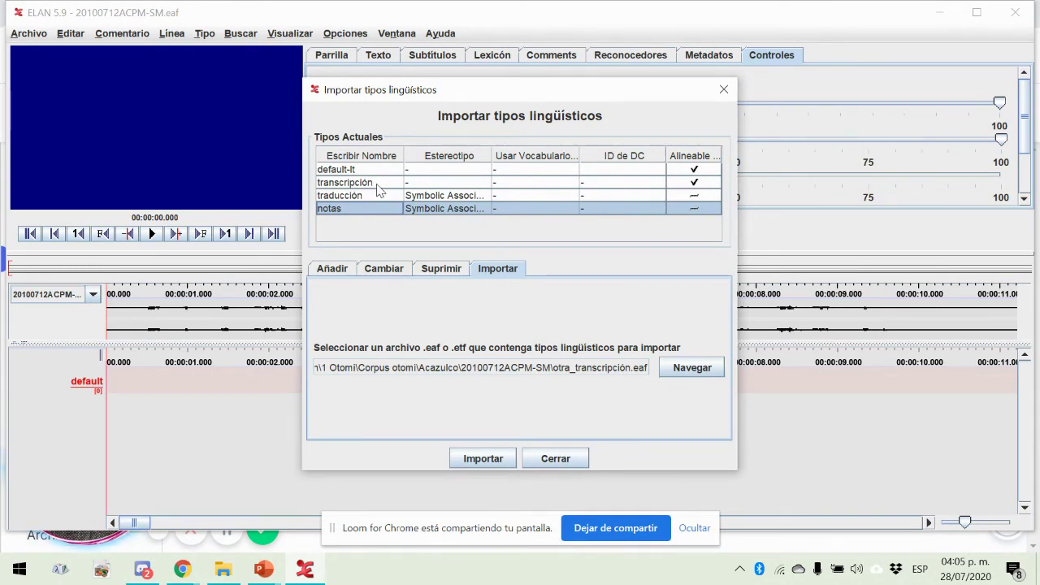
{"action": "left_click", "coordinate": [371, 186]}
{"action": "left_click", "coordinate": [367, 197]}
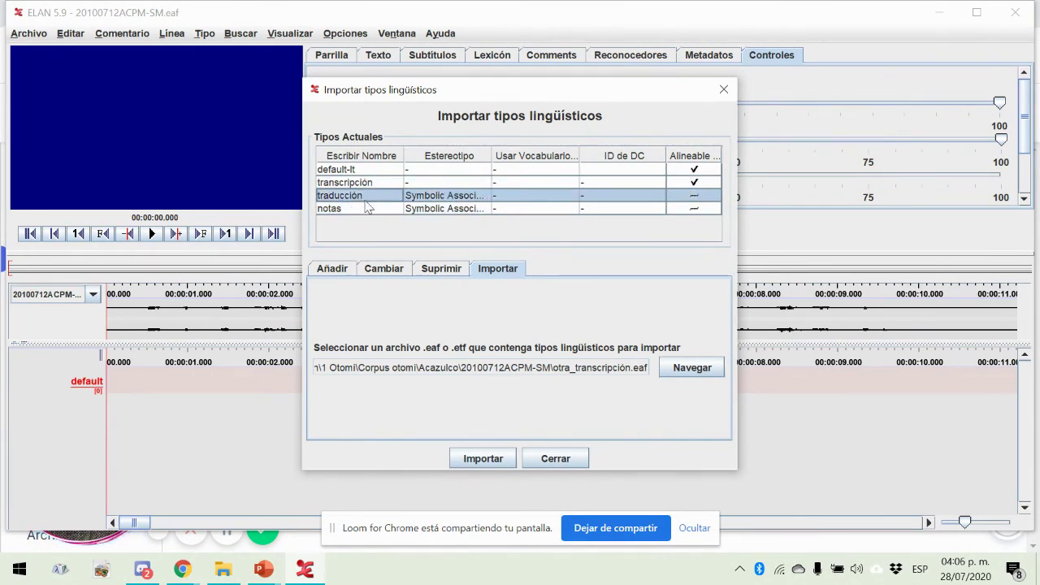
- Check the notas entry among the current types and close the linguistic type import dialog
{"action": "left_click", "coordinate": [368, 209]}
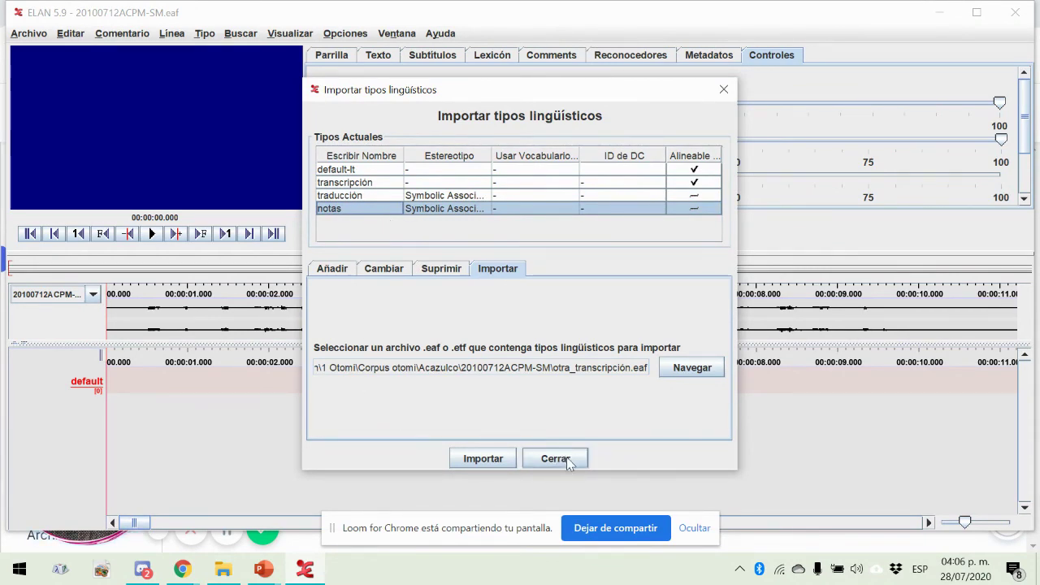
{"action": "left_click", "coordinate": [556, 459]}
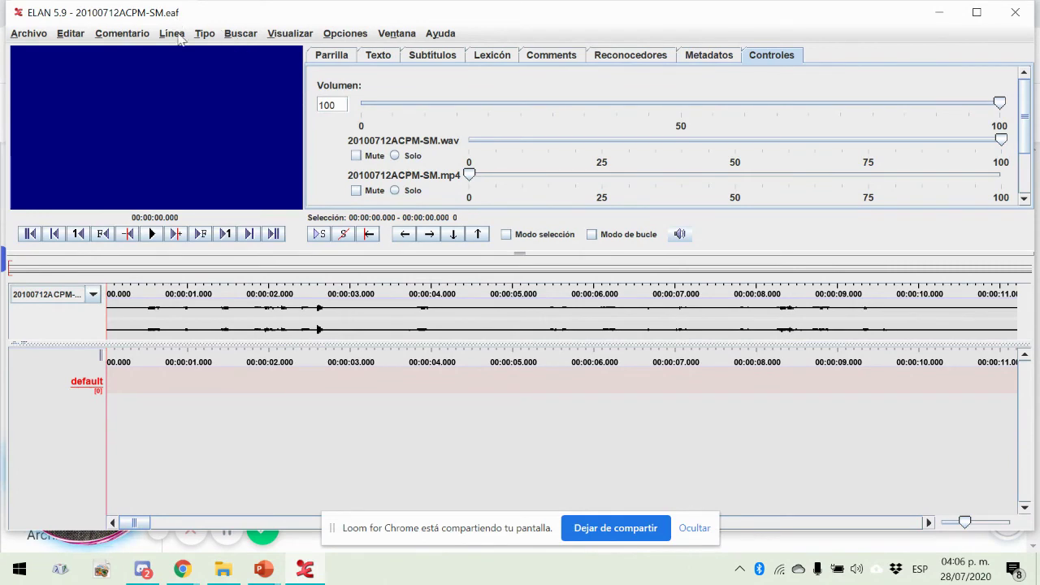
- Reopen the linguistic type import dialog and look through the options for adding, changing, deleting and importing types
{"action": "left_click", "coordinate": [204, 33]}
{"action": "left_click", "coordinate": [229, 103]}
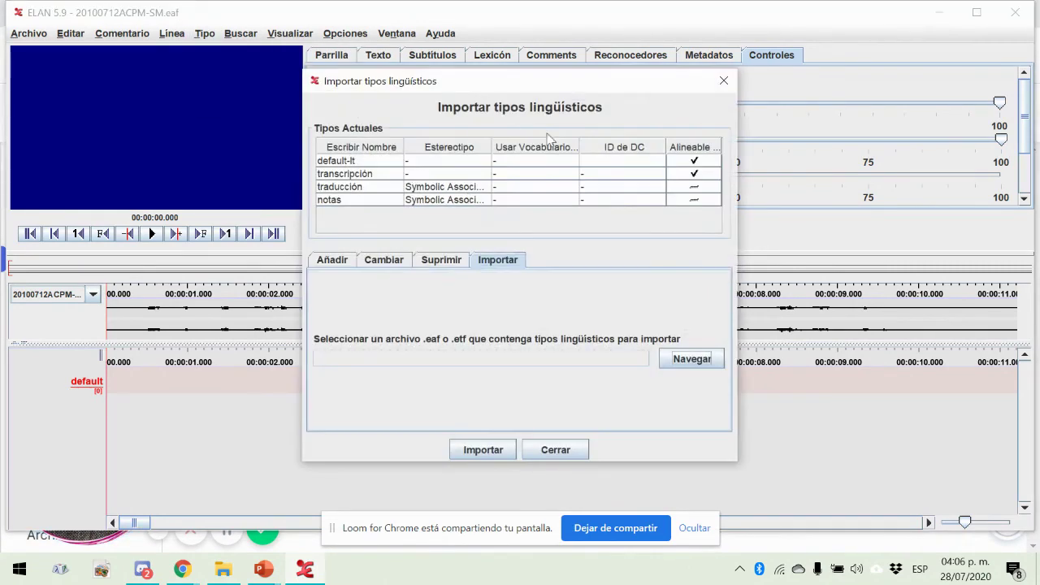
{"action": "left_click_drag", "start_coordinate": [522, 89], "coordinate": [504, 128]}
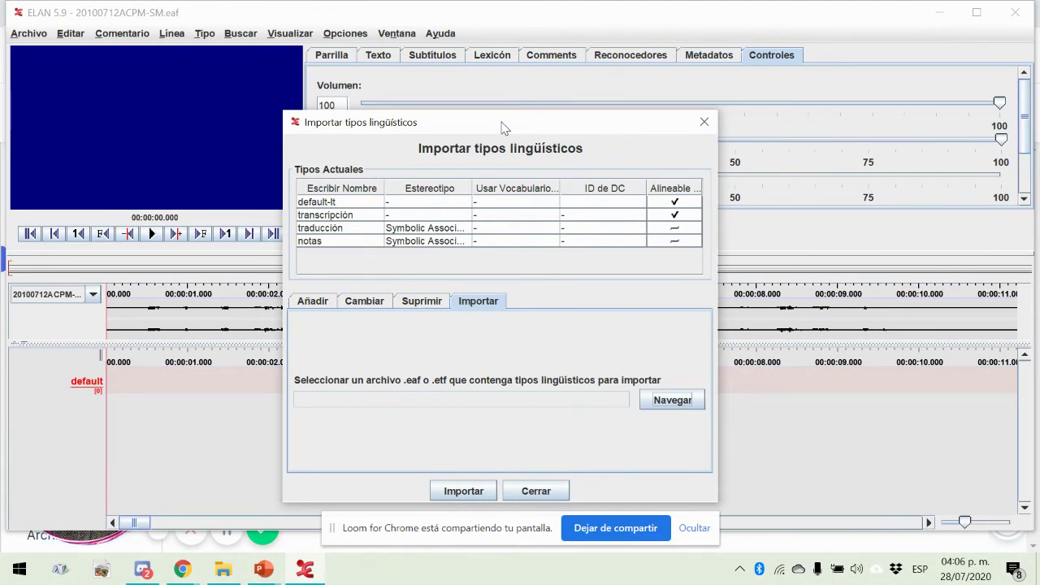
{"action": "left_click", "coordinate": [302, 303]}
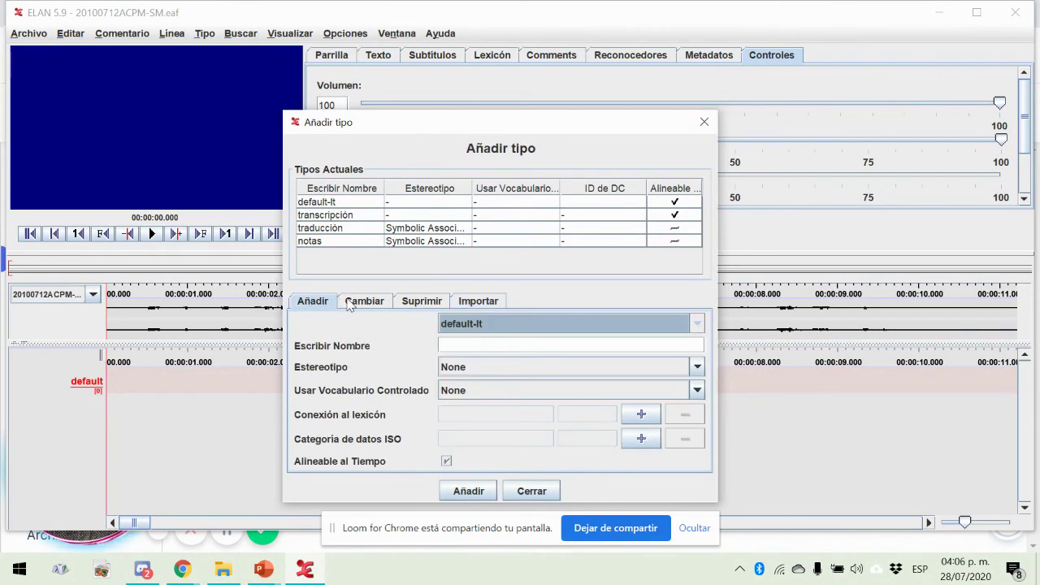
{"action": "left_click", "coordinate": [358, 305]}
{"action": "left_click", "coordinate": [419, 305]}
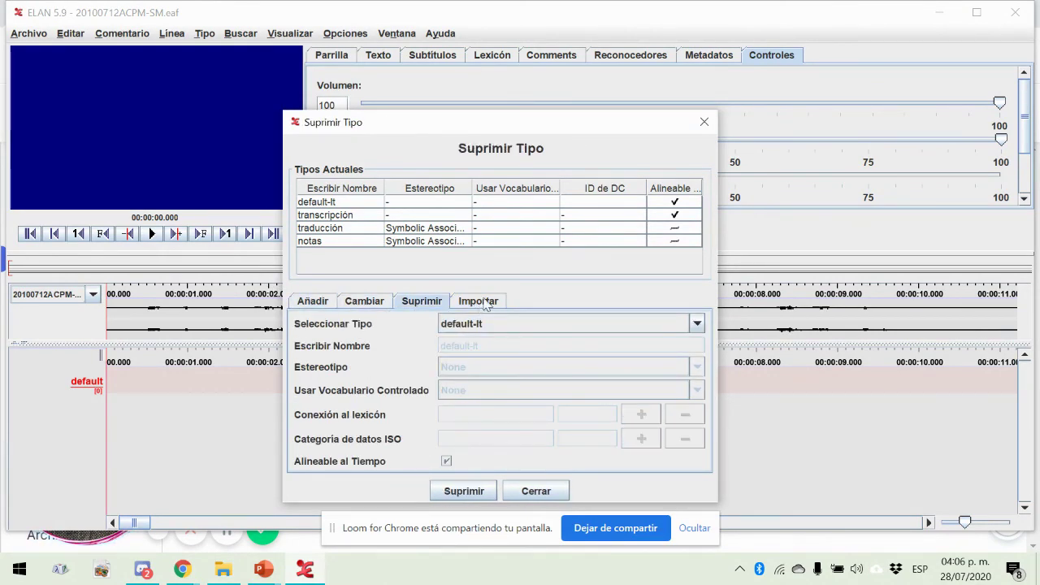
{"action": "left_click", "coordinate": [485, 303]}
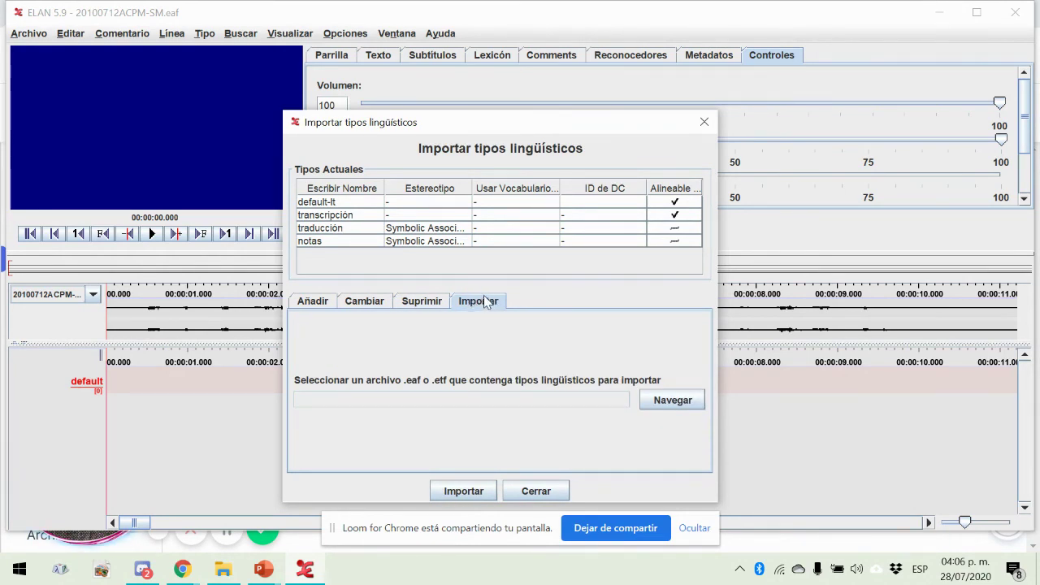
{"action": "left_click", "coordinate": [308, 304]}
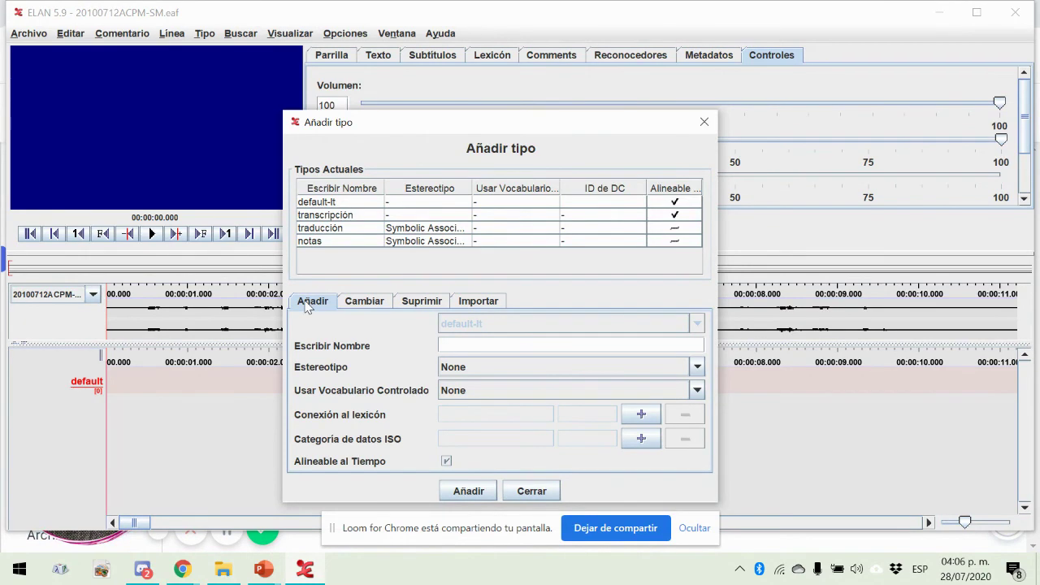
- Review the editable settings of the transcripción, traducción and notas types in the type-changing form
{"action": "left_click", "coordinate": [382, 306]}
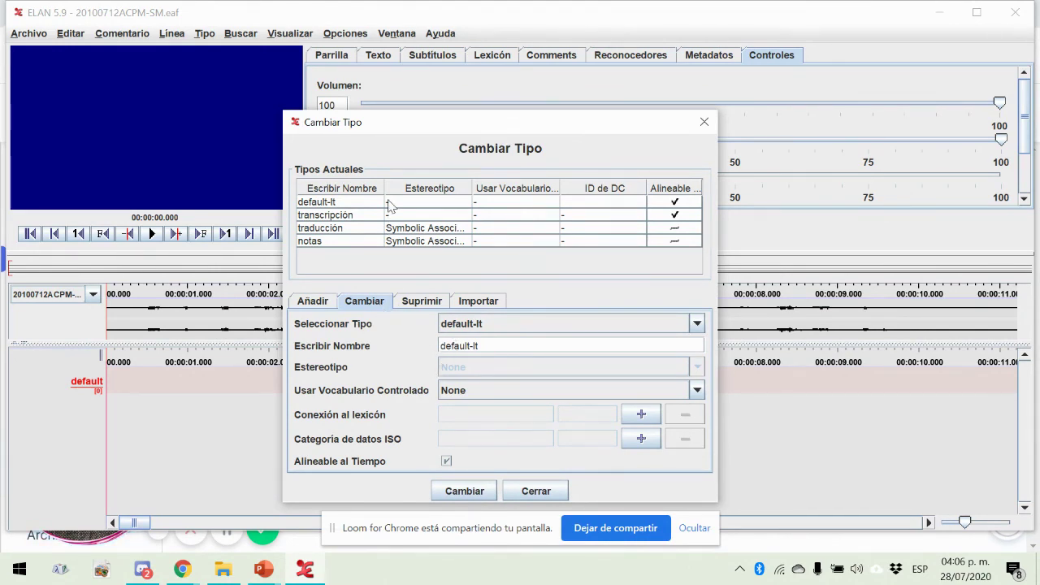
{"action": "left_click", "coordinate": [360, 215]}
{"action": "left_click", "coordinate": [347, 228]}
{"action": "left_click", "coordinate": [338, 241]}
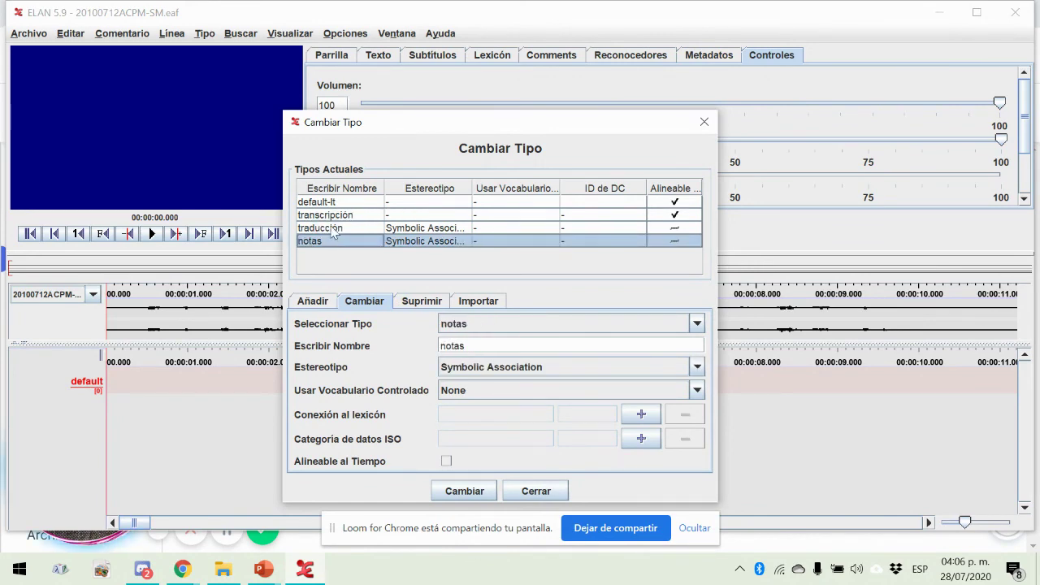
{"action": "left_click", "coordinate": [332, 230]}
{"action": "left_click", "coordinate": [333, 216]}
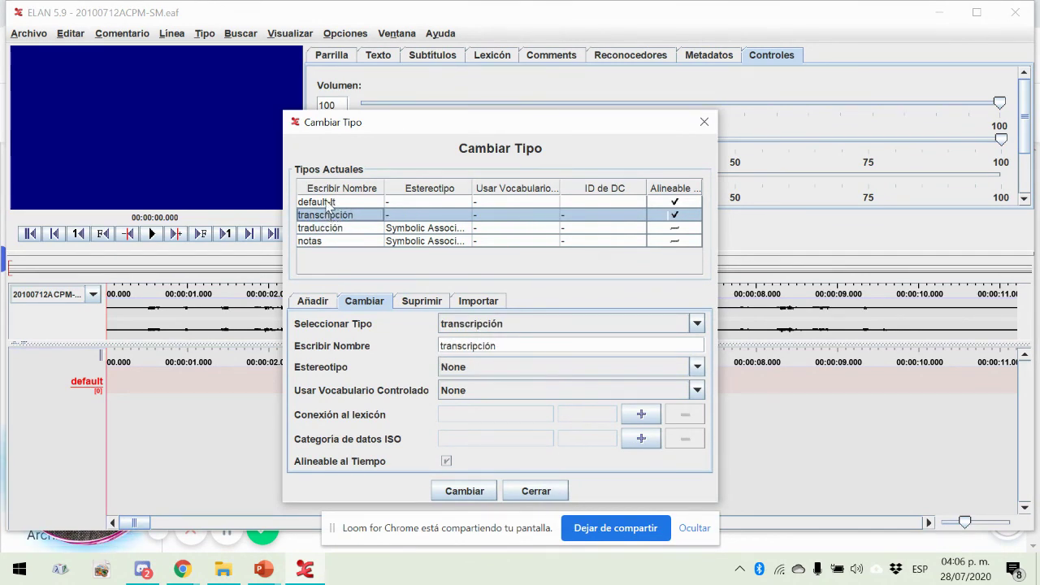
- Rename the default-lt linguistic type as predeterminado and apply the change
{"action": "left_click", "coordinate": [329, 203]}
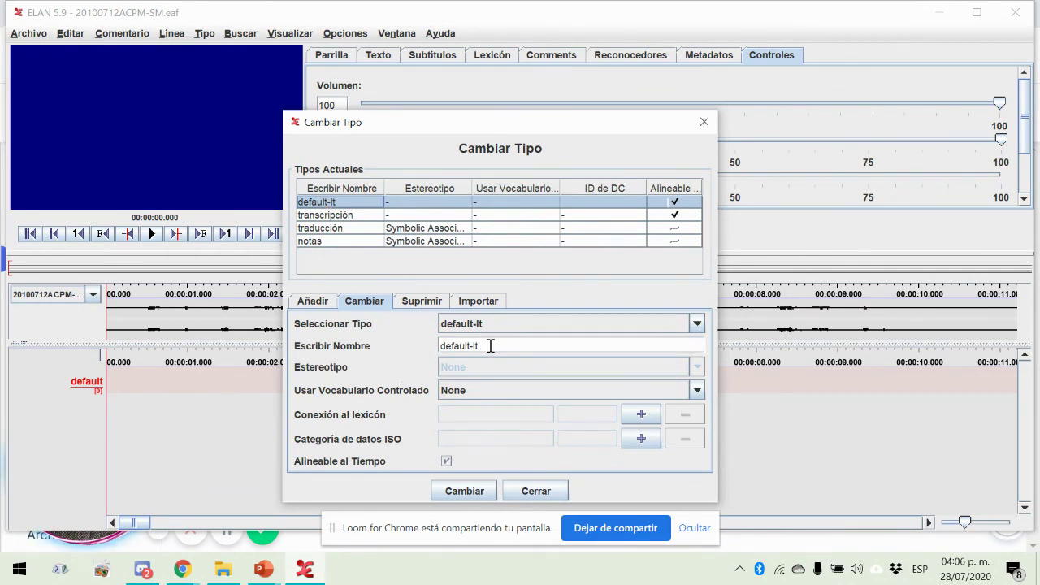
{"action": "left_click_drag", "start_coordinate": [490, 345], "coordinate": [419, 347]}
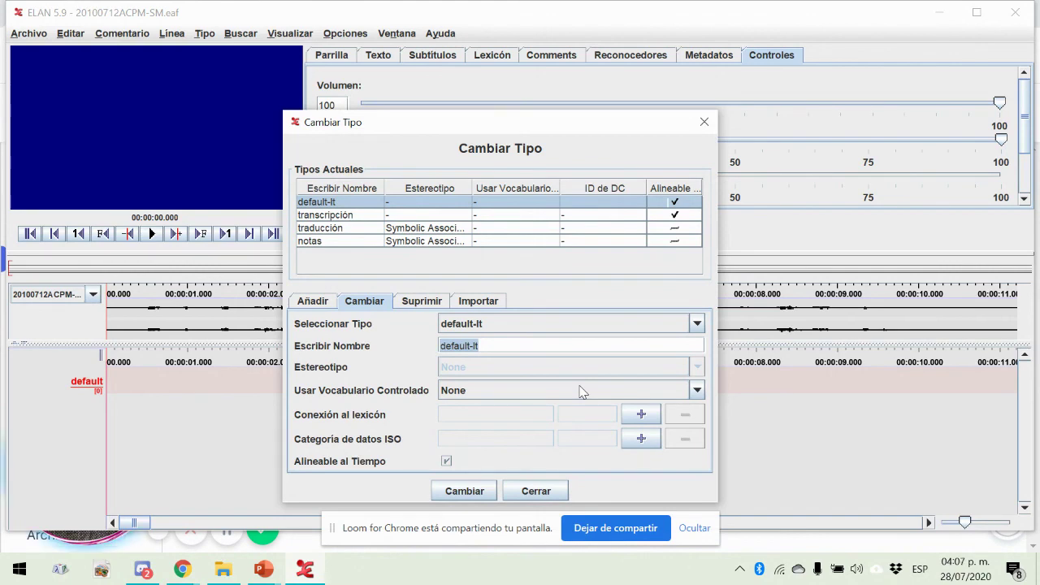
{"action": "type", "text": "pred"}
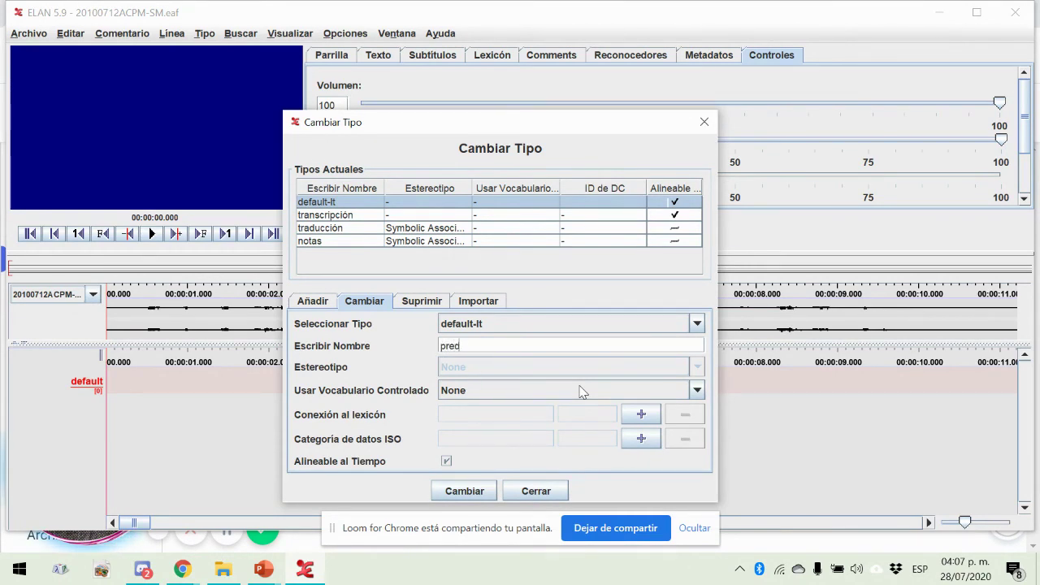
{"action": "type", "text": "eterminado"}
{"action": "left_click", "coordinate": [464, 491]}
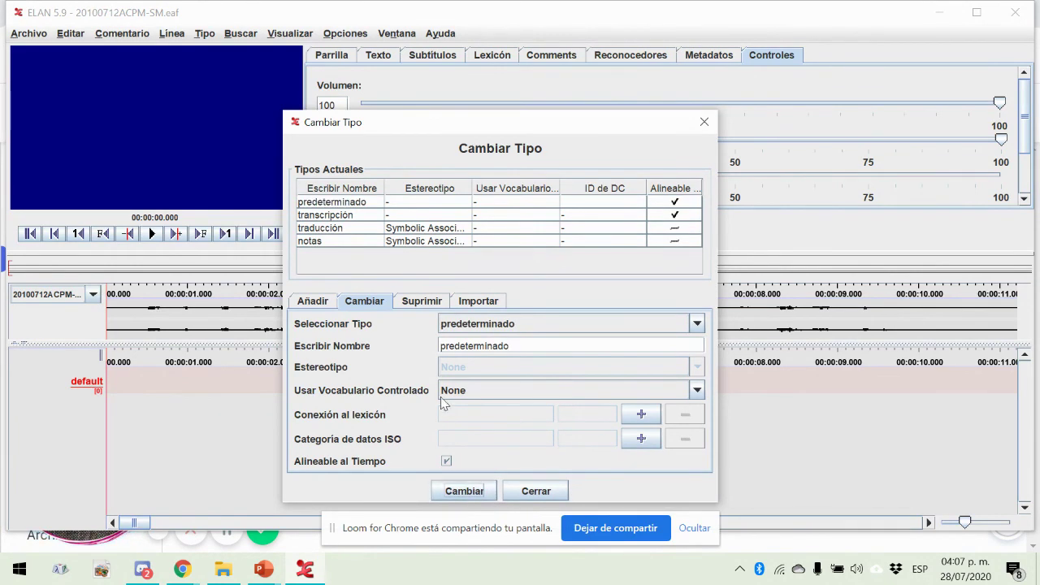
- Inspect the settings of the transcripción, notas and predeterminado types one after another
{"action": "left_click", "coordinate": [340, 215]}
{"action": "left_click", "coordinate": [336, 242]}
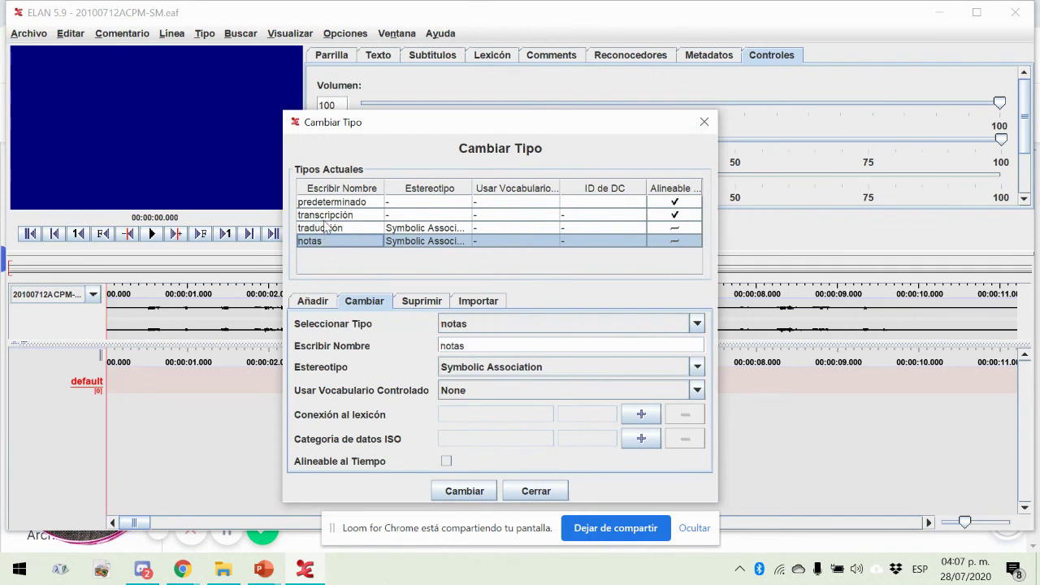
{"action": "left_click", "coordinate": [343, 203]}
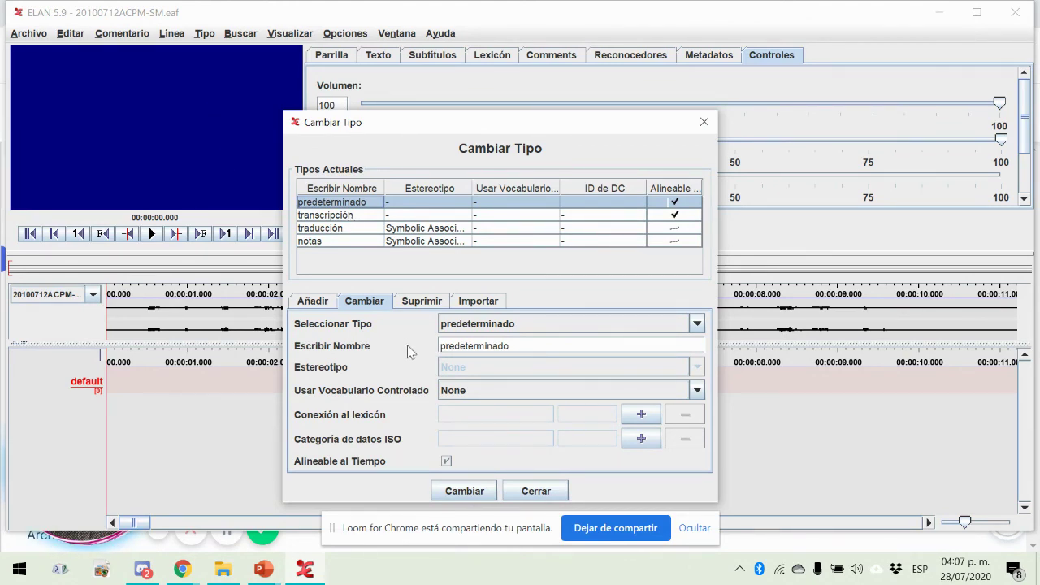
- Move the dialog clear of the sharing bar and open the type deletion form for predeterminado
{"action": "left_click_drag", "start_coordinate": [513, 132], "coordinate": [522, 76]}
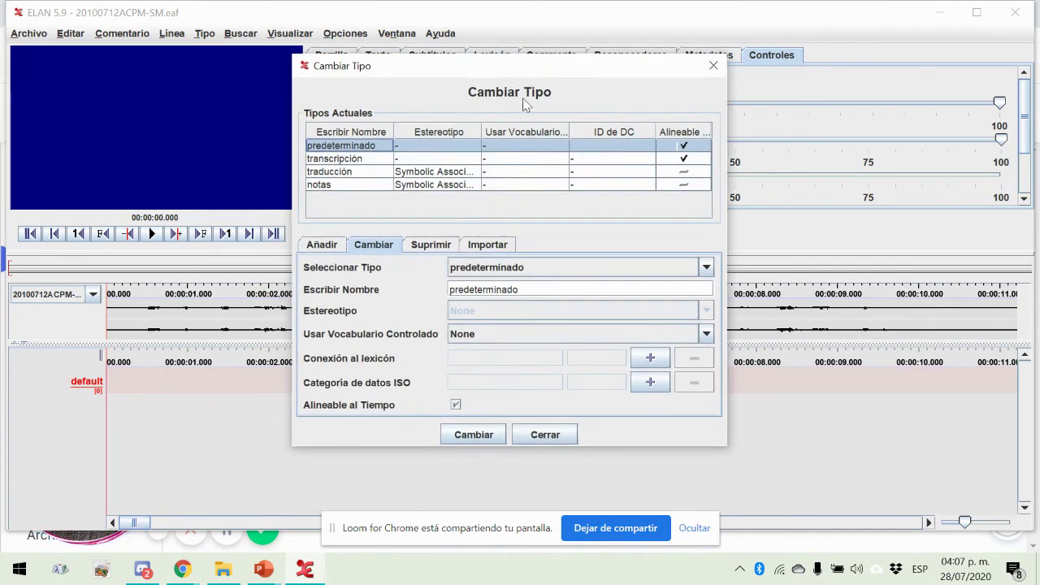
{"action": "left_click", "coordinate": [431, 244]}
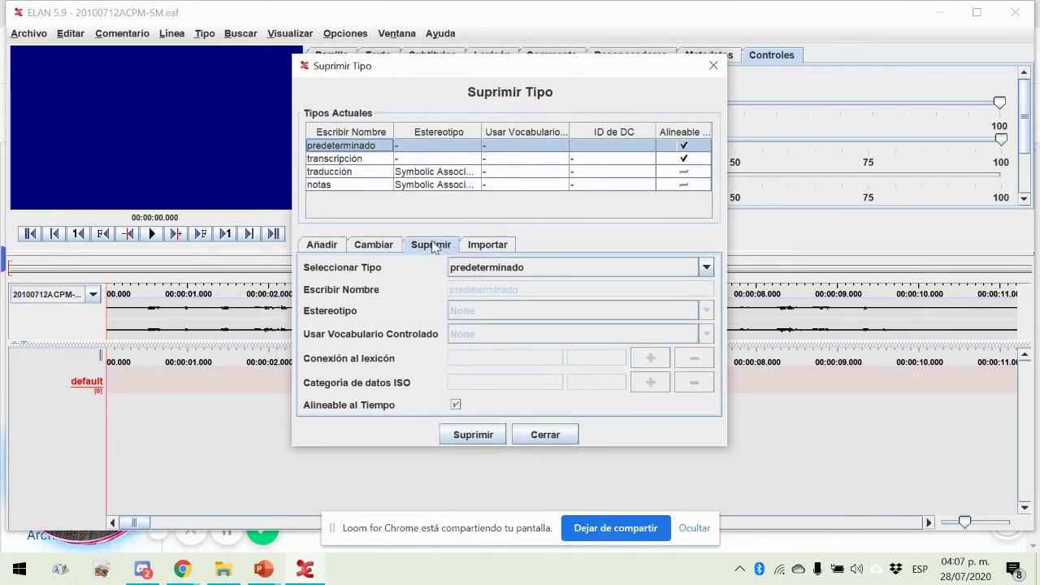